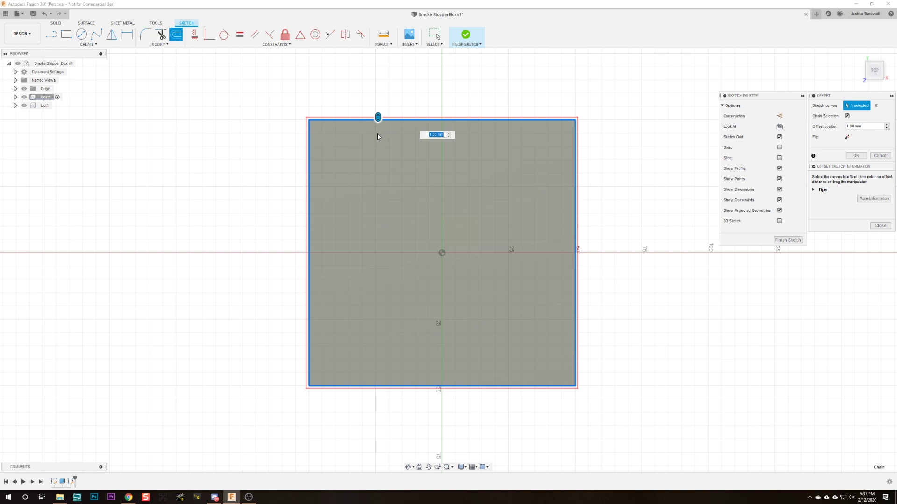
- Offset the square outline of the box's top face inward by 3 mm
text(3)
key(Return)
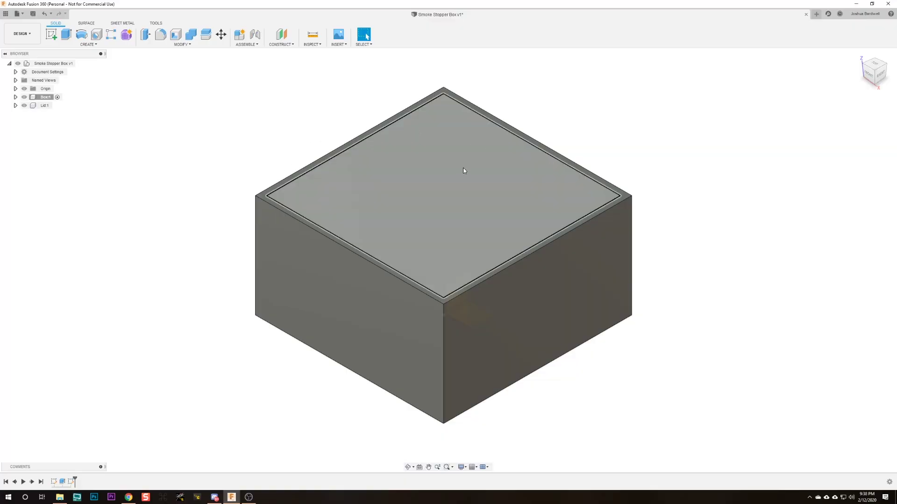
- Hollow the box by extruding the inner square as a cut to the bottom face, with a 4 mm offset
key(q)
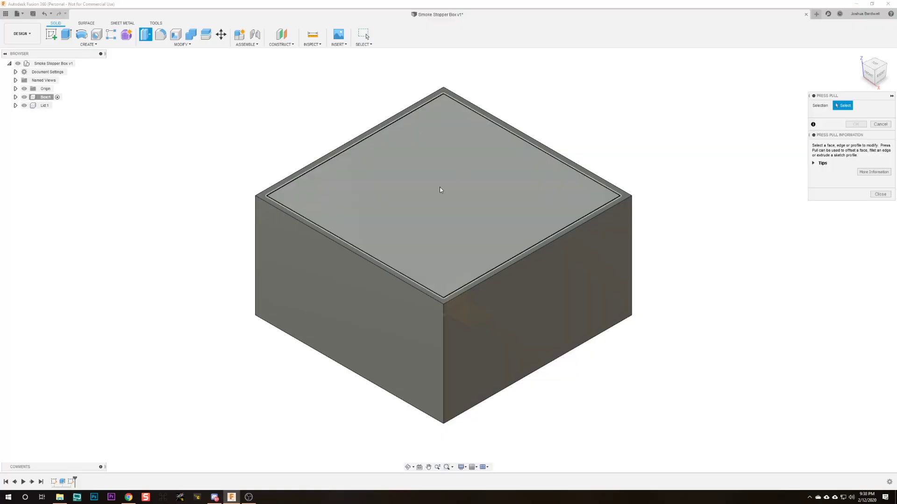
click(457, 197)
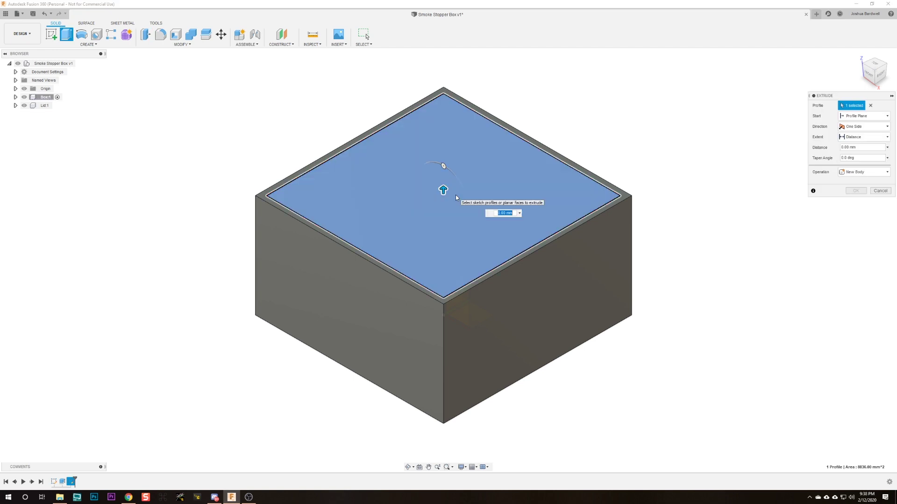
drag(444, 197, 447, 287)
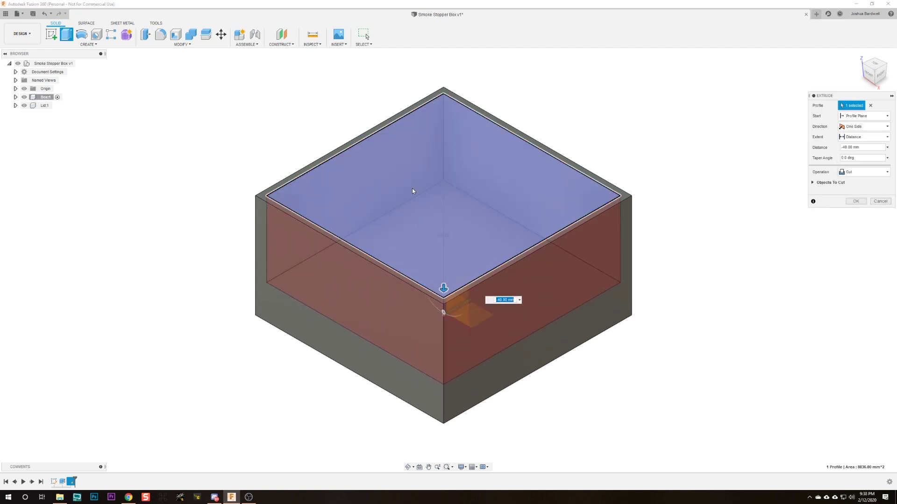
click(864, 136)
click(857, 157)
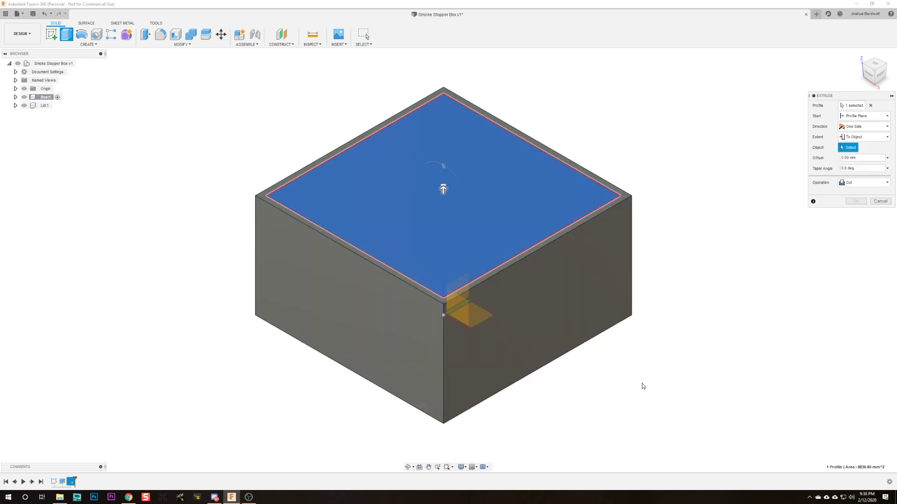
shift+middle_drag(641, 382, 622, 331)
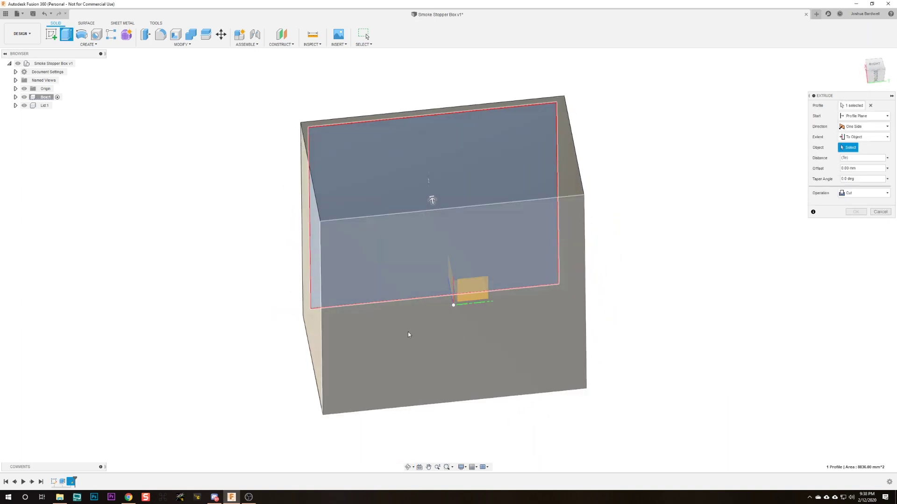
click(401, 330)
shift+middle_drag(663, 180, 650, 207)
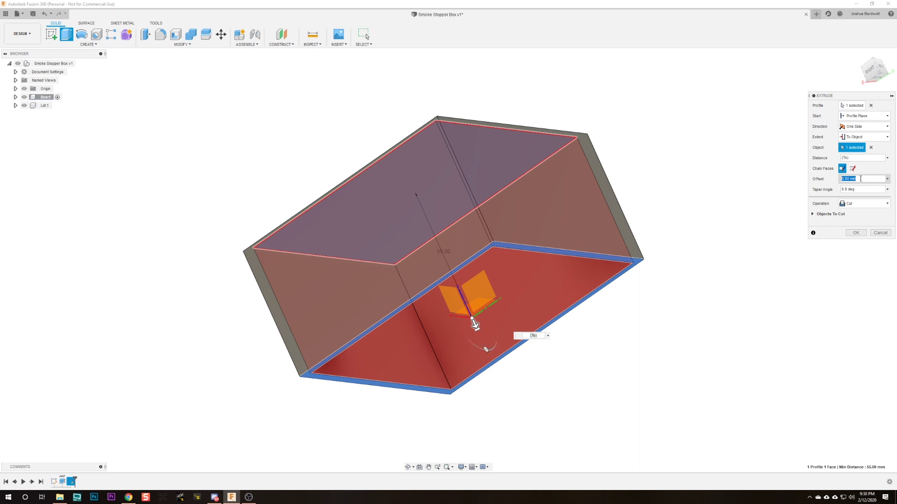
text(4)
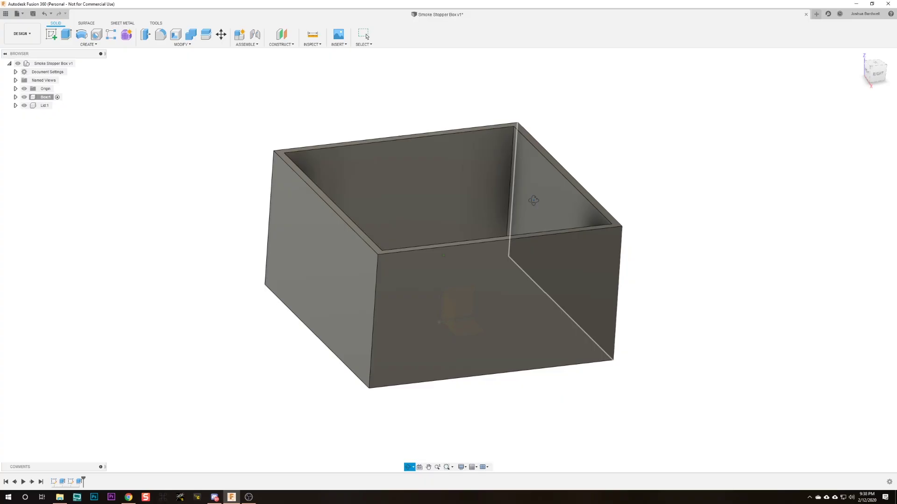
shift+middle_drag(533, 200, 505, 195)
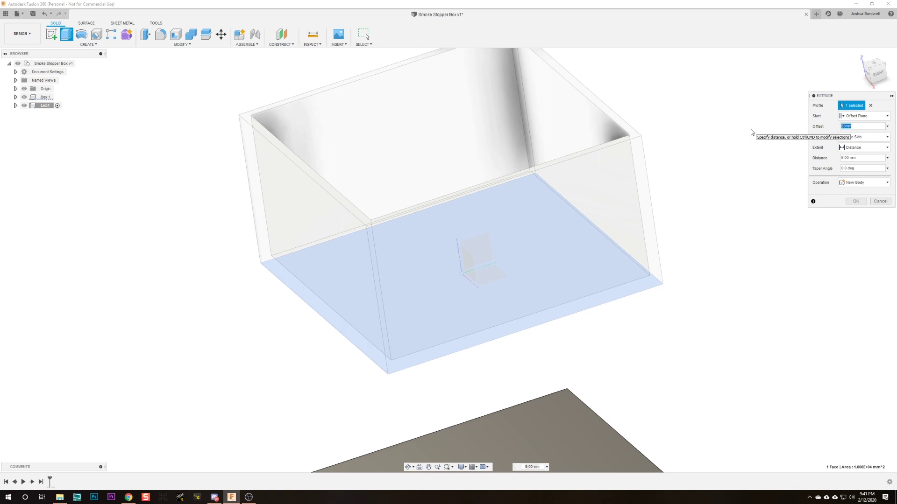
- Set the start-plane offset of the lid's extrusion to -80 mm so the lid sits above the open box
text(0)
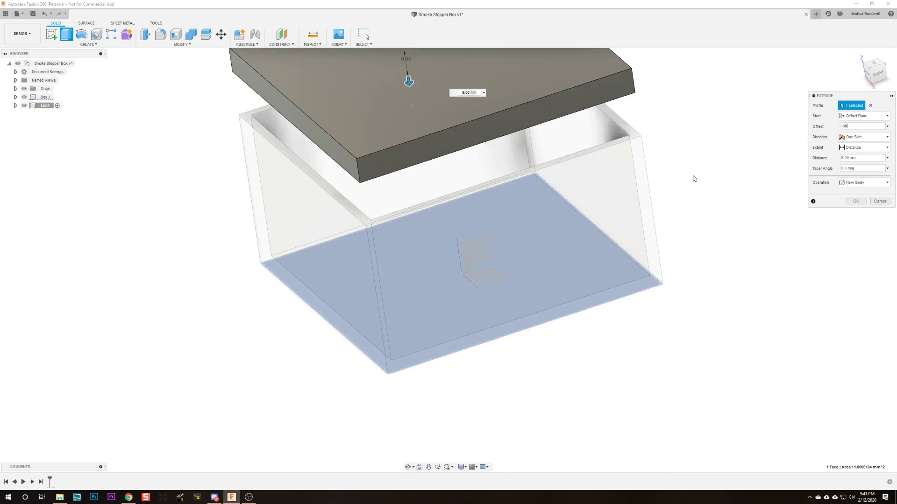
drag(708, 159, 685, 241)
mouse_move(650, 253)
shift+middle_down()
mouse_move(636, 220)
mouse_move(636, 239)
mouse_move(658, 237)
mouse_move(644, 251)
shift+middle_up()
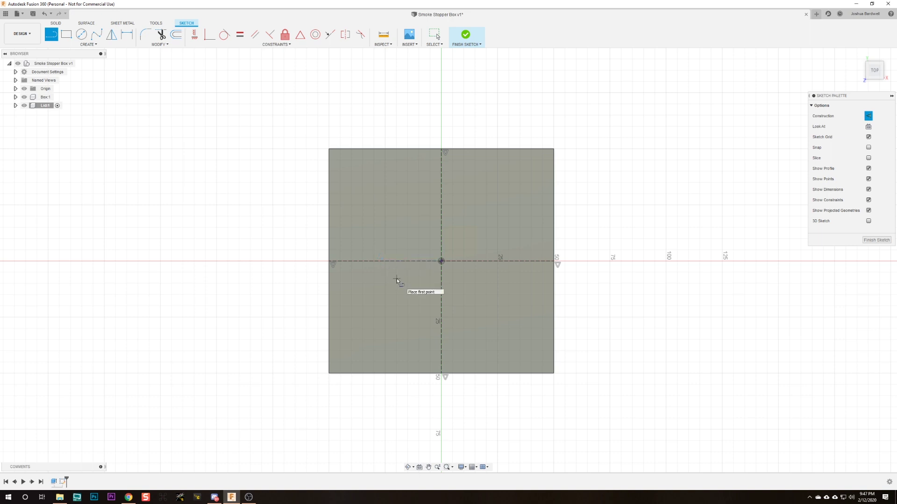
- Sketch two-point construction circles filling the lid's four quadrants and a concentric 29.50 mm diameter circle in the front-left one
key(s)
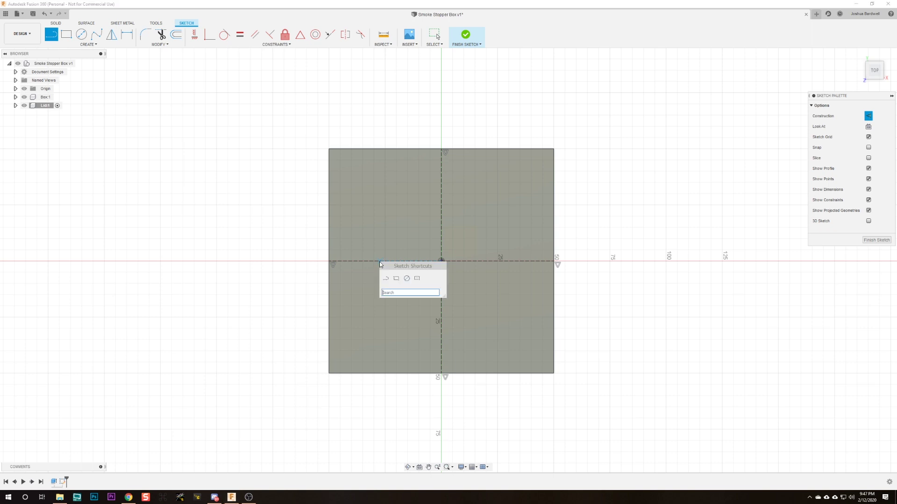
text(circle)
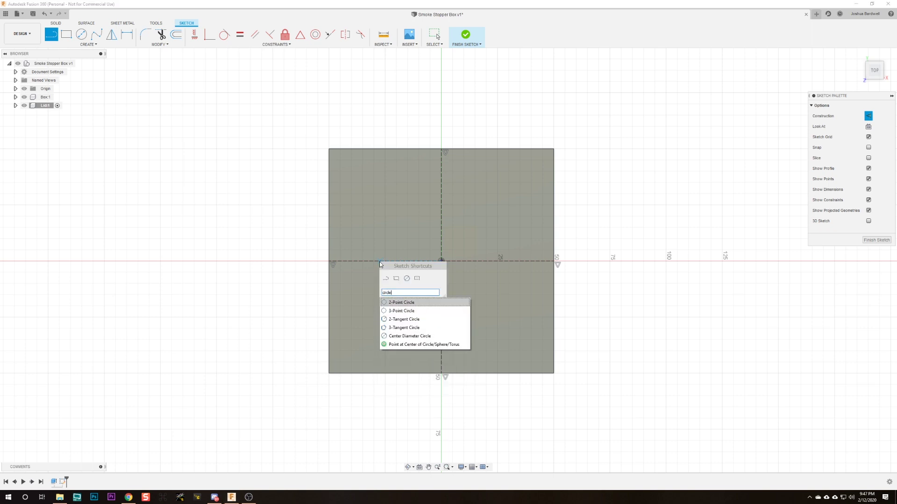
click(400, 304)
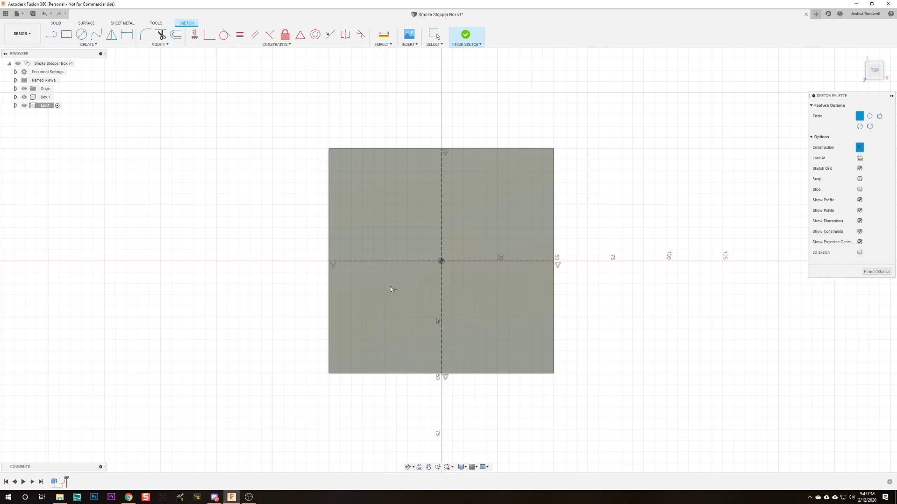
click(388, 260)
click(498, 260)
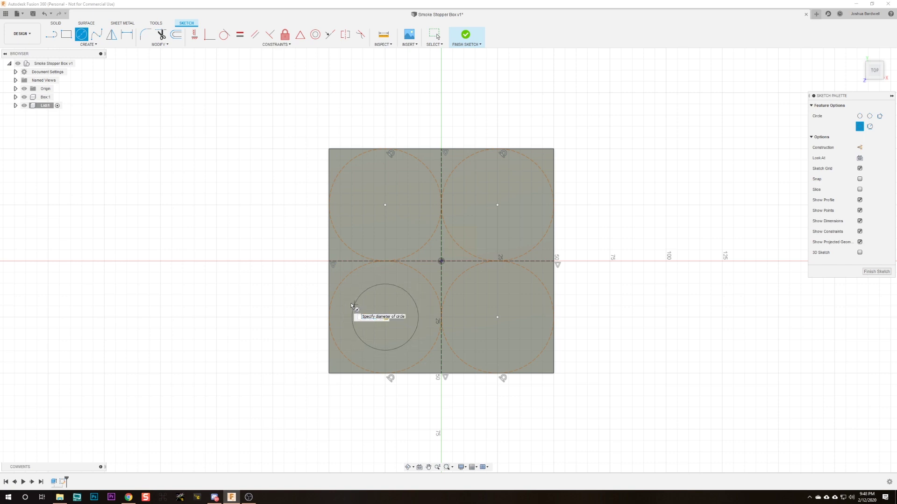
key(Return)
key(Escape)
- Extrude the single 29.50 mm circle as a cut through the lid, extending to the lid's opposite face
scroll(382, 309, up, 5)
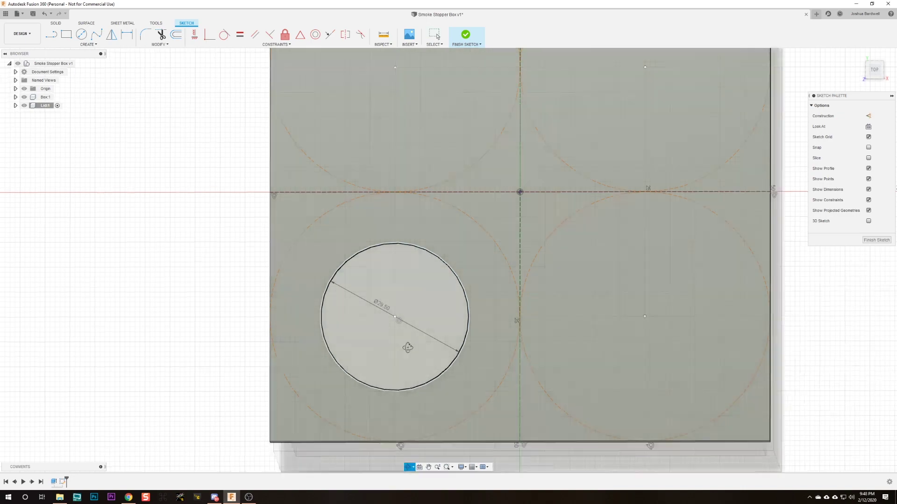
mouse_move(407, 346)
shift+middle_down()
mouse_move(380, 313)
mouse_move(406, 327)
shift+middle_up()
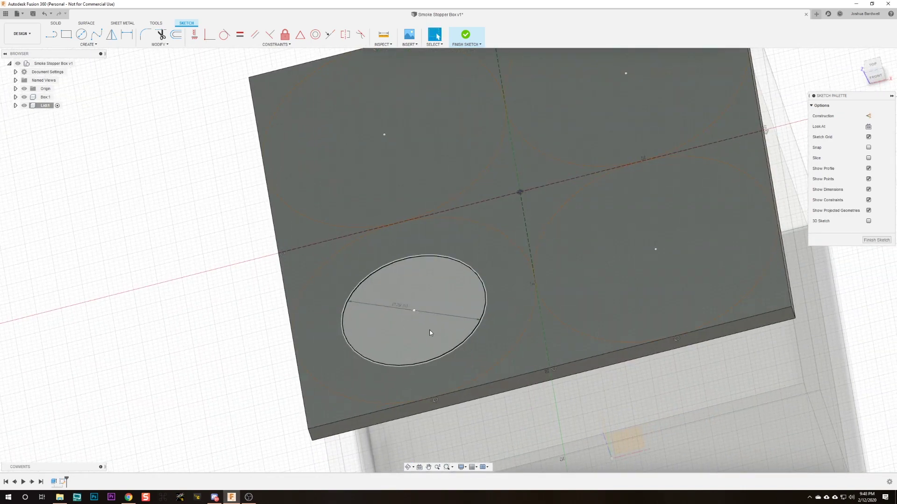
key(e)
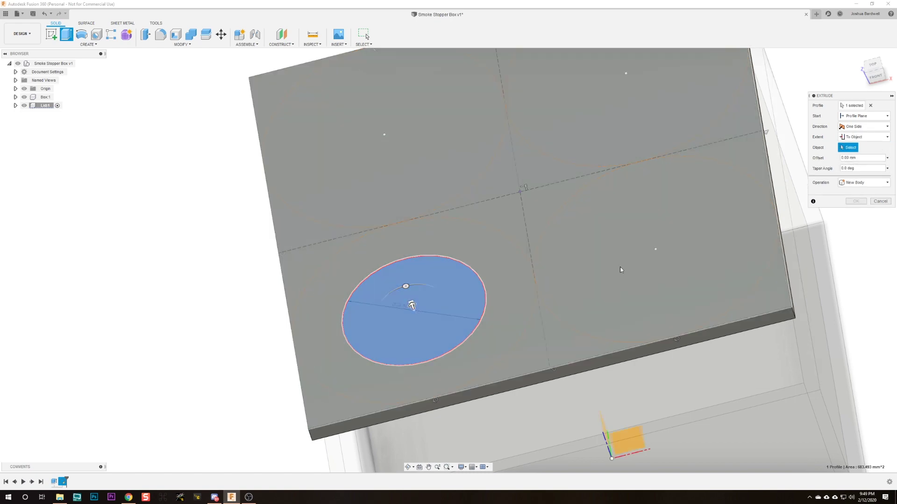
shift+middle_drag(620, 267, 569, 275)
scroll(522, 341, up, 5)
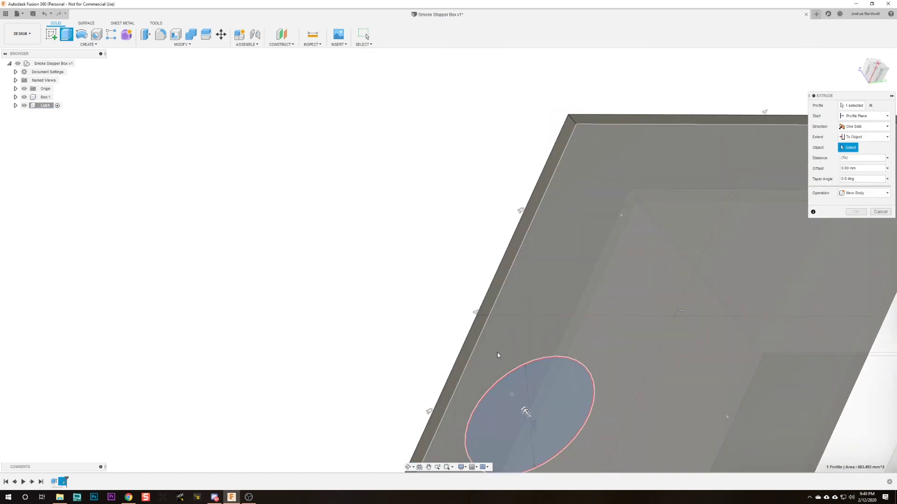
click(497, 355)
shift+middle_drag(404, 270, 449, 307)
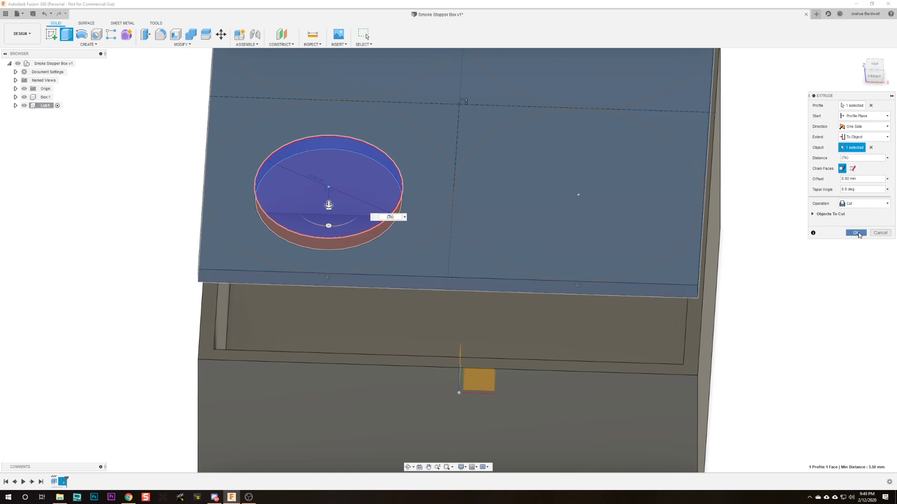
click(857, 233)
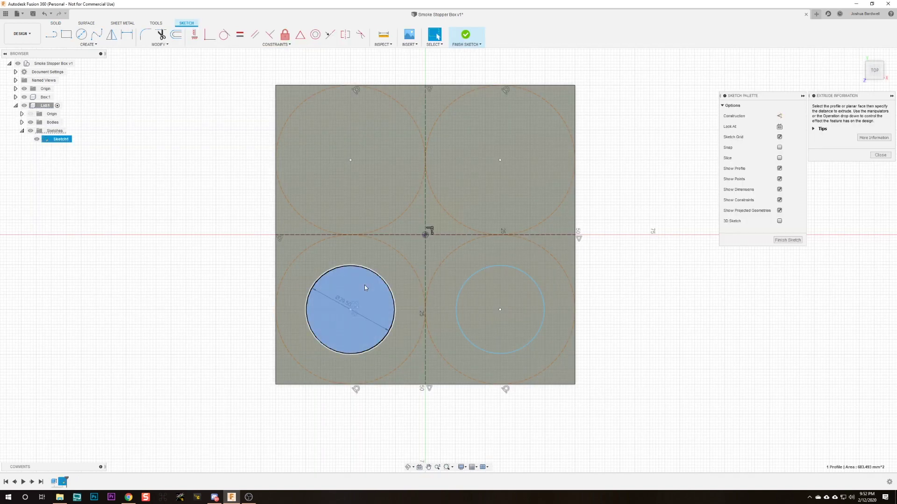
- Cut both front circles through the lid with one Extrude that extends to the lid's opposite face
click(365, 288)
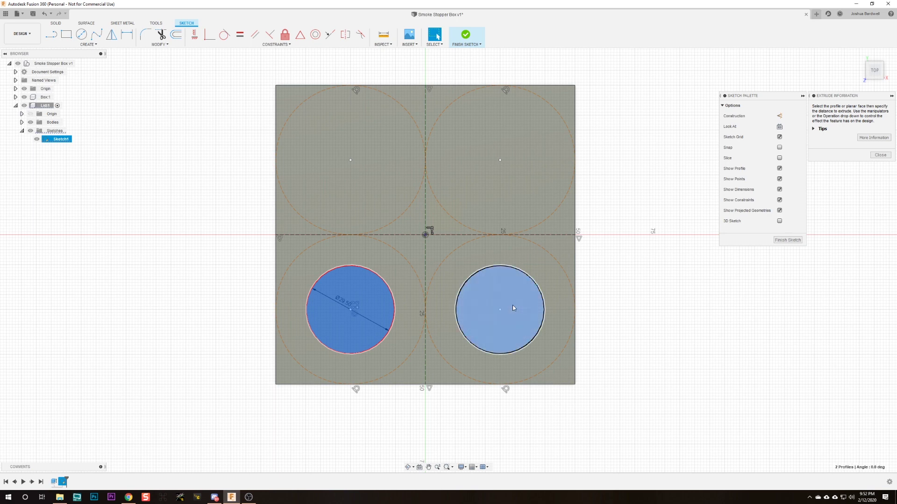
shift+click(512, 308)
key(e)
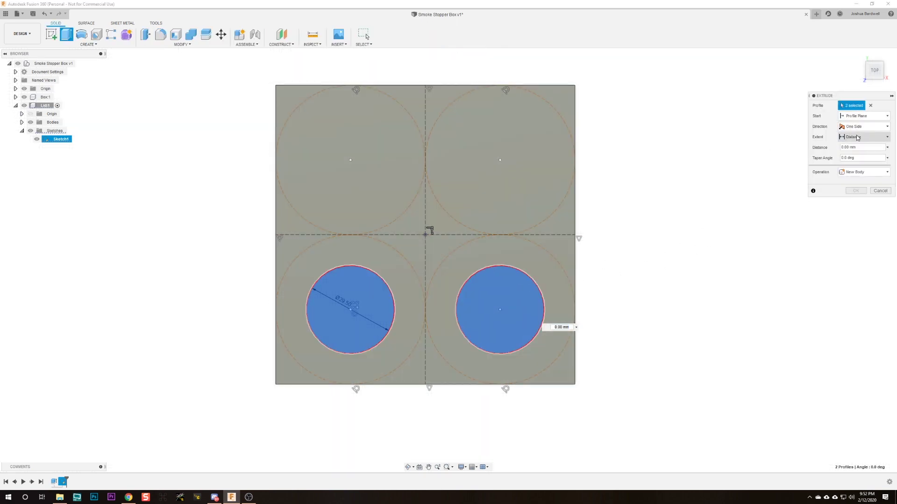
shift+middle_drag(625, 253, 520, 212)
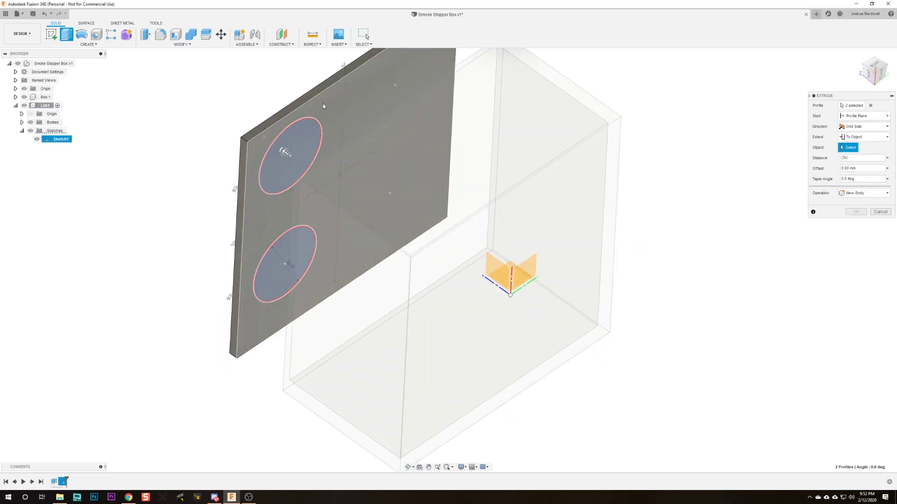
click(325, 112)
shift+middle_drag(327, 119, 502, 207)
click(854, 233)
mouse_move(675, 301)
shift+middle_down()
mouse_move(647, 298)
mouse_move(669, 304)
shift+middle_up()
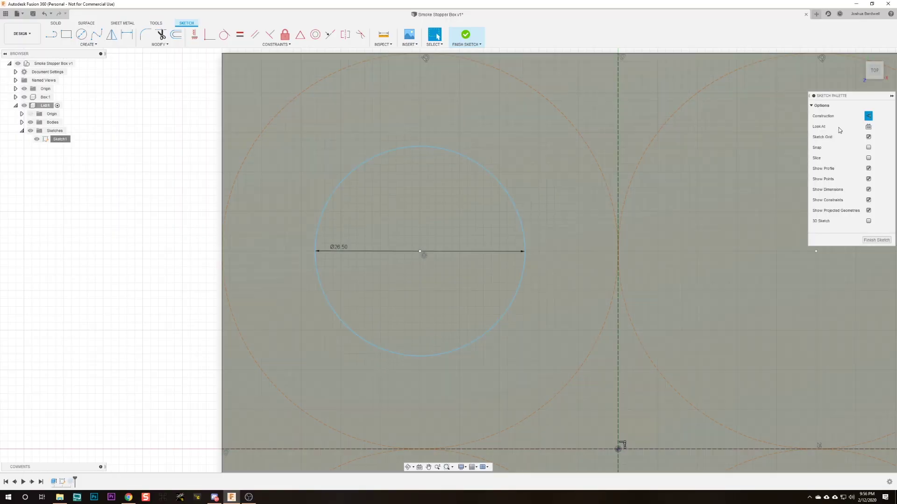
- Sketch a 32.25 mm diameter construction circle concentric with the 26.50 mm circle in the back-left quadrant
click(737, 140)
key(c)
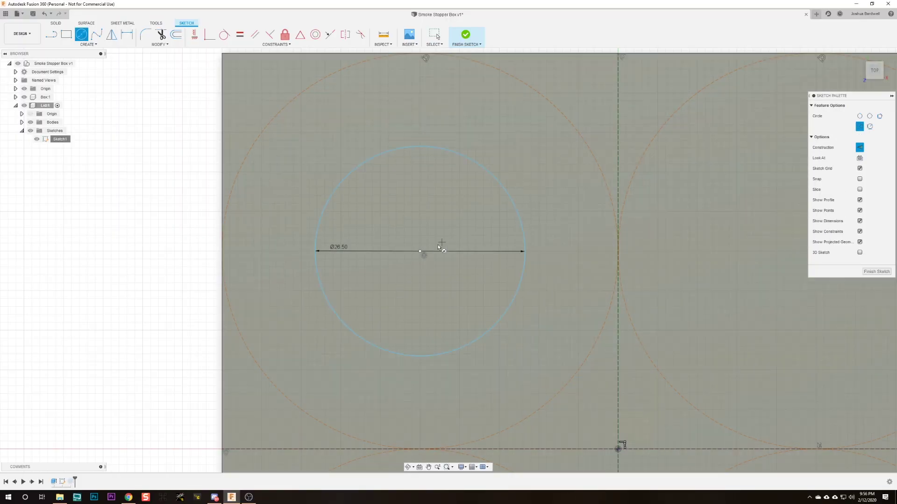
click(420, 252)
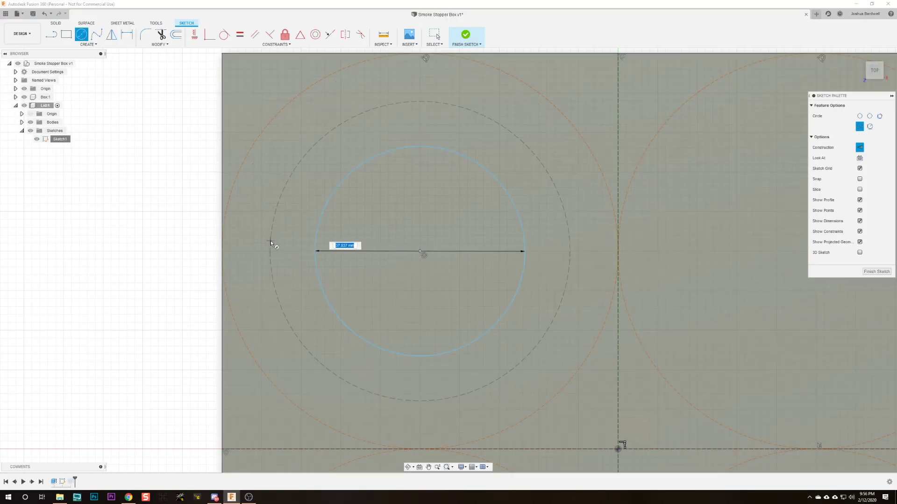
text(32.25)
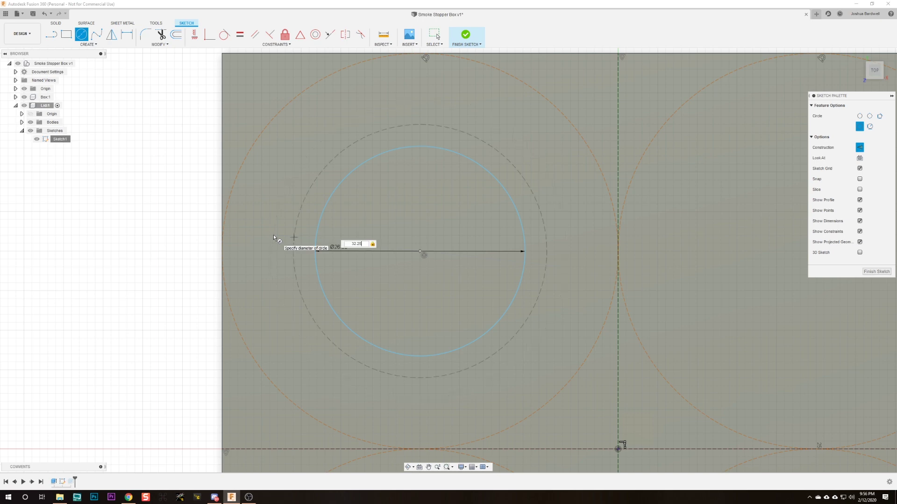
key(Return)
key(Escape)
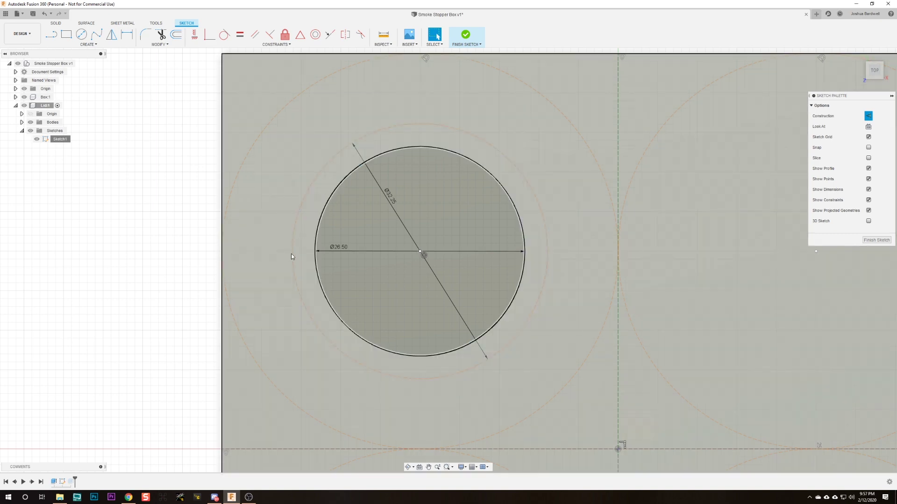
- Draw a horizontal construction line from the circles' shared centre to the left side of the 32.25 mm circle
key(l)
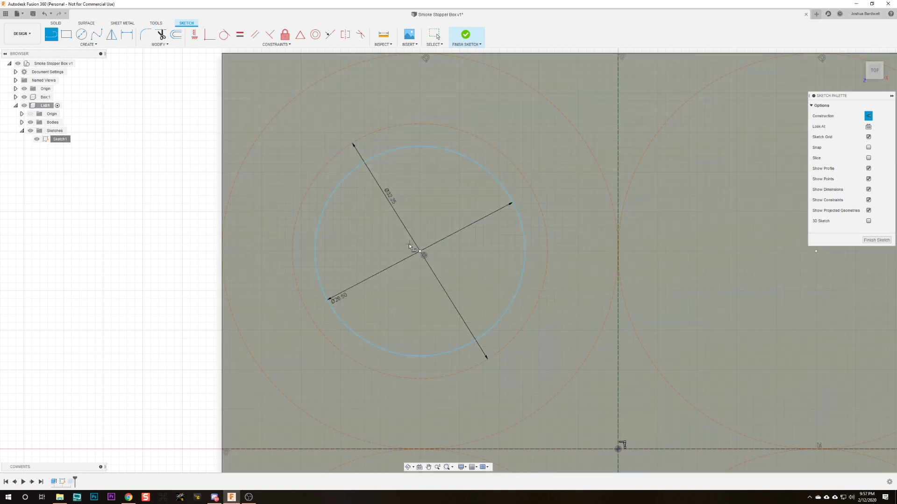
click(420, 253)
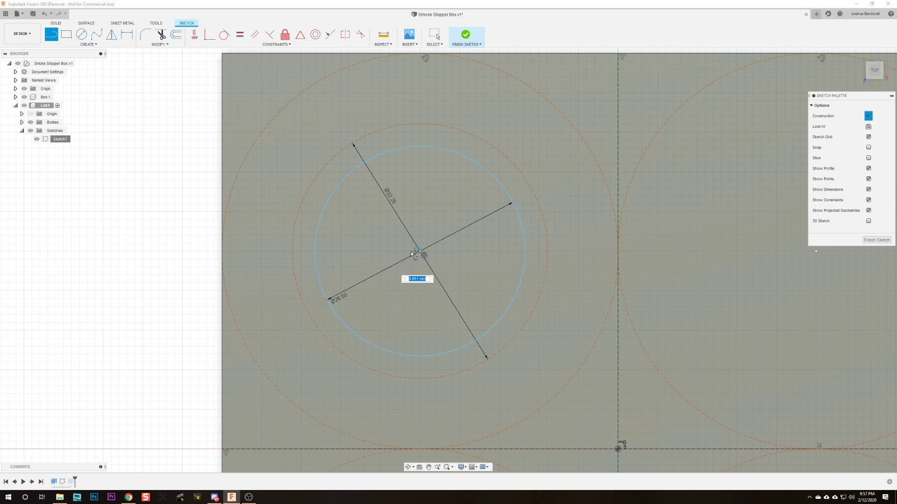
click(292, 251)
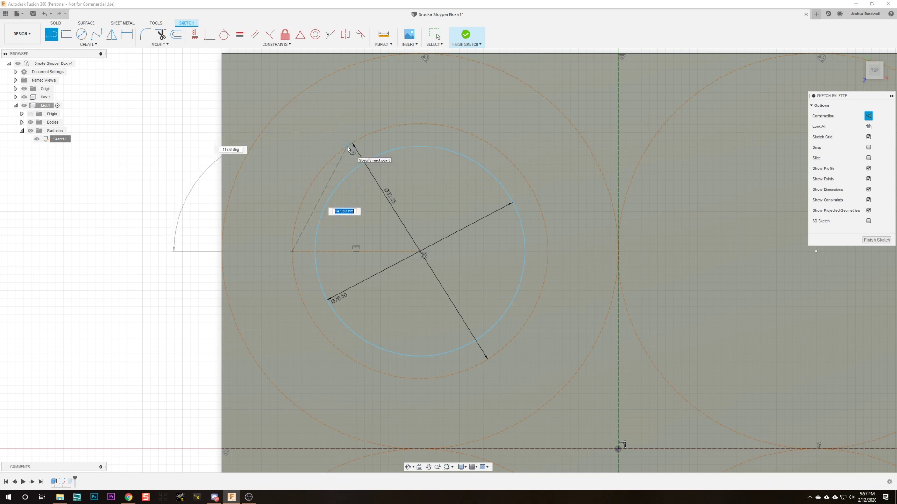
- Add a 15 mm construction line from that line's outer end to the 32.25 mm circle, and turn construction mode off
text(12.5)
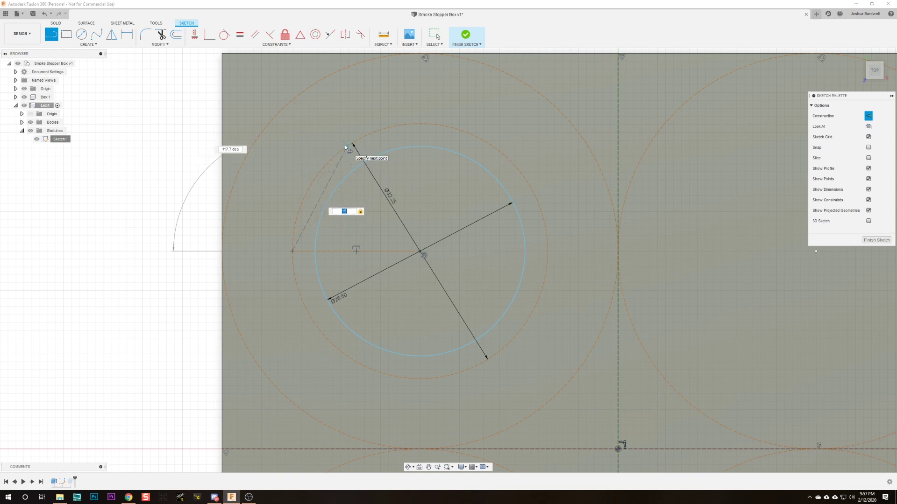
click(344, 144)
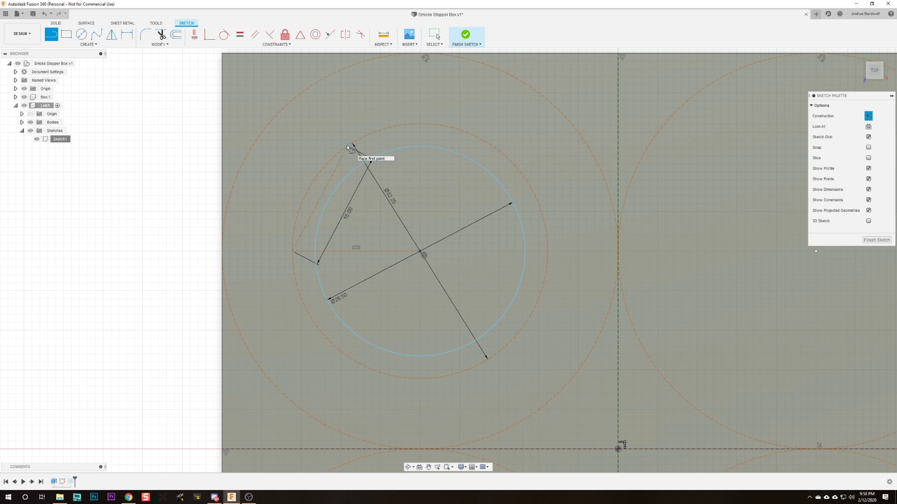
click(868, 115)
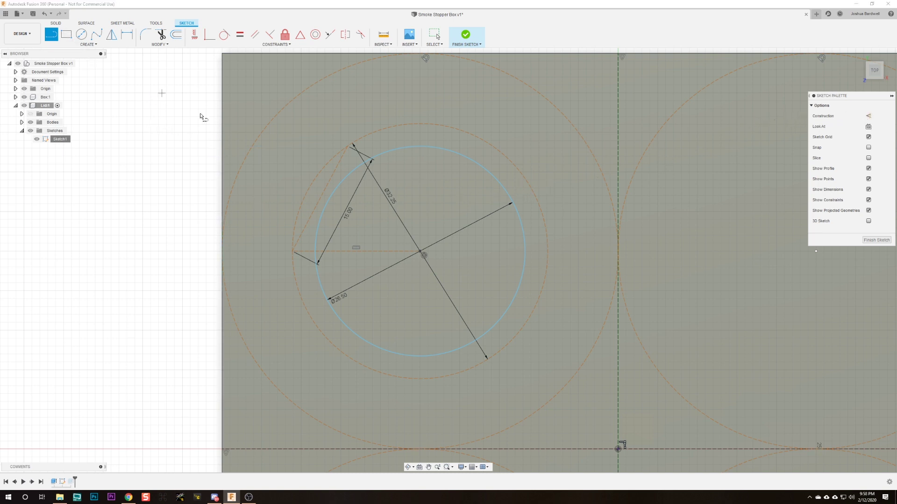
- Draw a centre-point arc along the 32.25 mm circle, spanning the two ends of the 15 mm construction line
text(sarc)
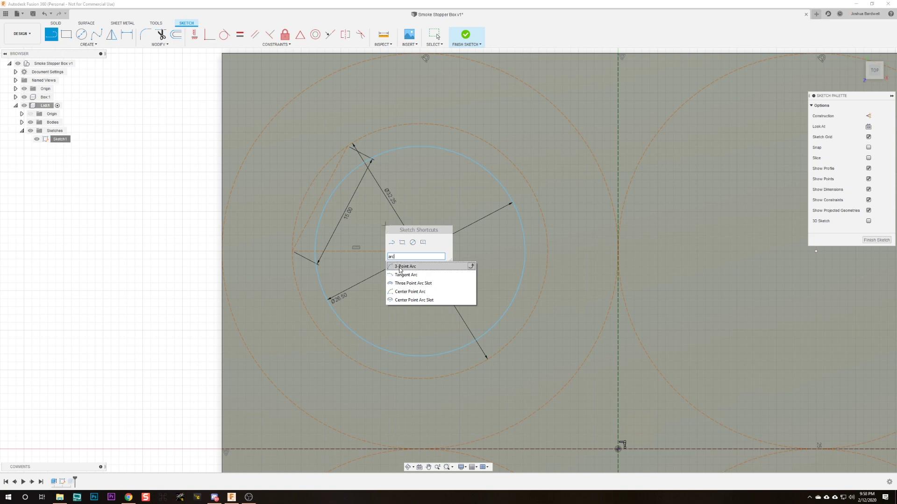
click(403, 291)
click(420, 255)
click(293, 252)
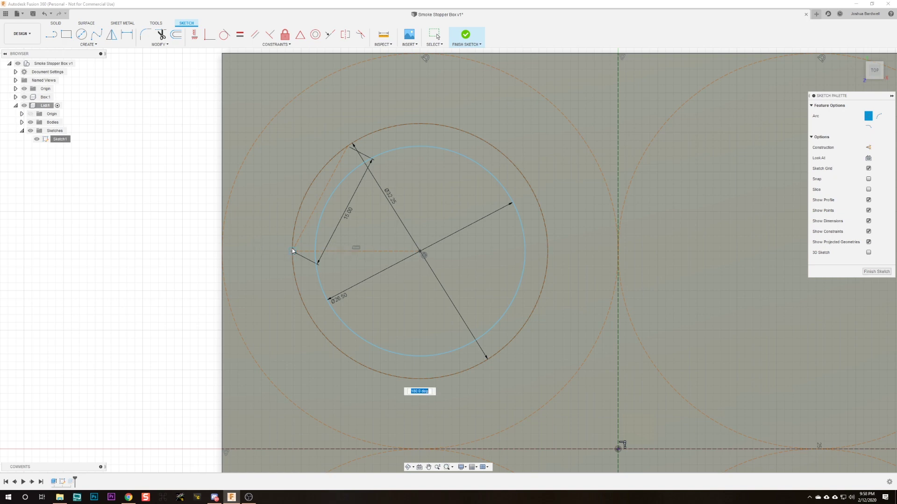
click(345, 145)
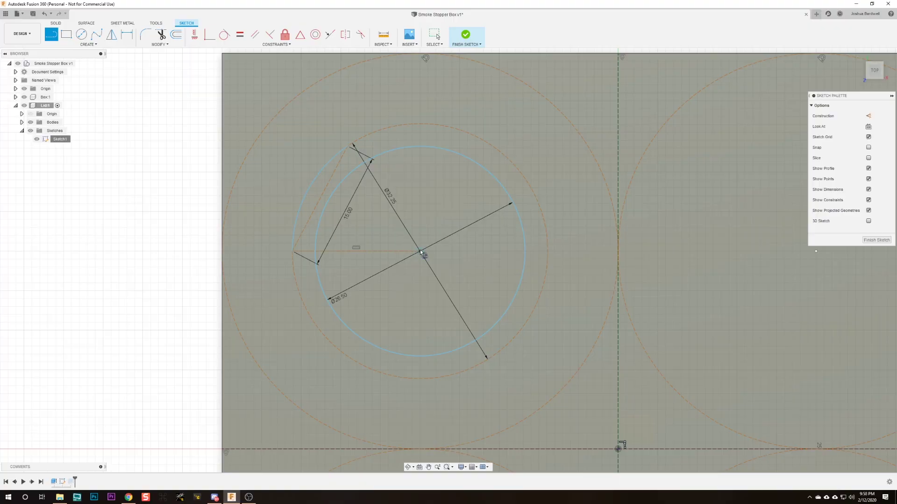
- Close the wedge with solid lines from both ends of the arc to the circles' shared centre
click(291, 251)
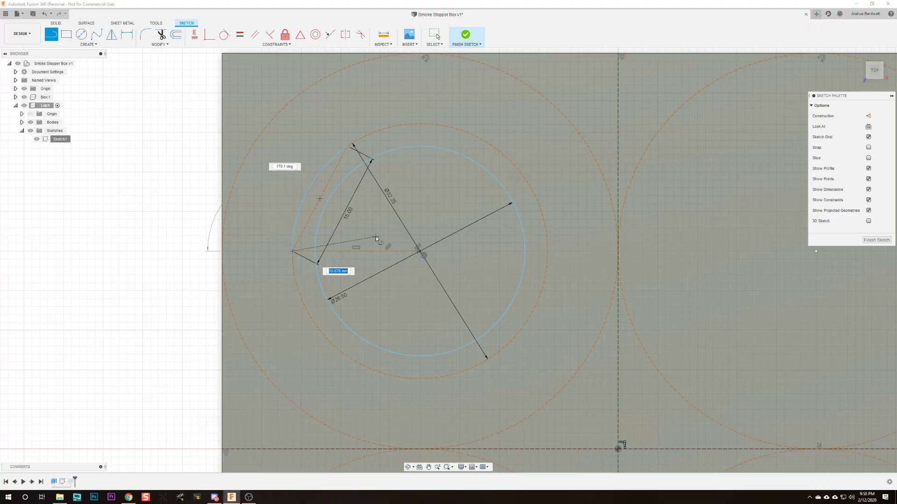
click(424, 254)
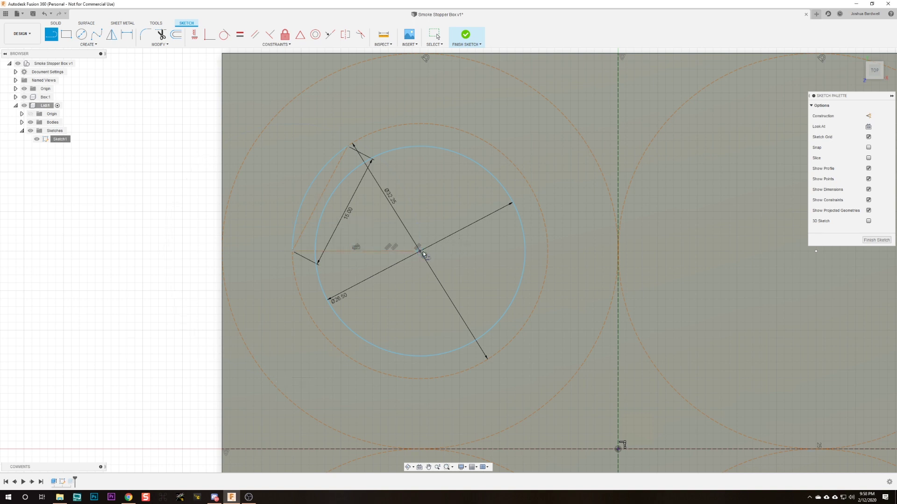
click(346, 146)
key(Escape)
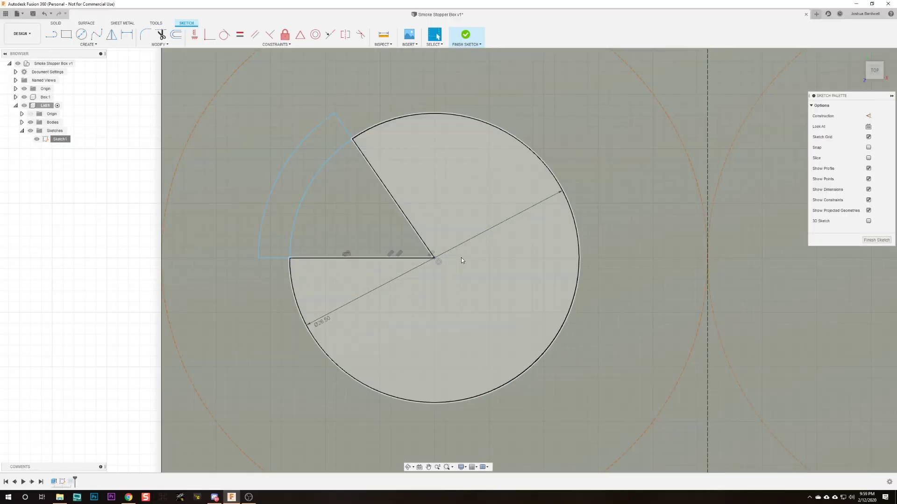
- Mirror the wedge's arc and its two radial lines about the horizontal line through the circle's centre
key(ctrl+z)
key(s)
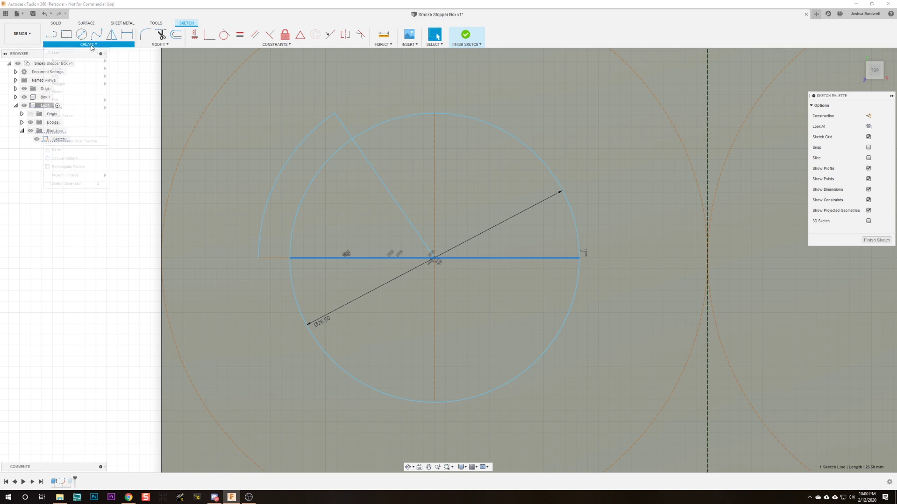
click(88, 44)
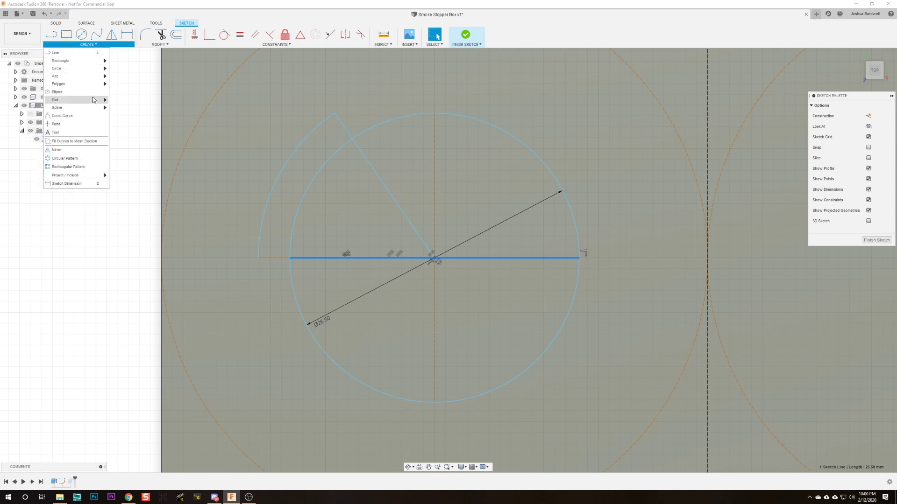
click(83, 148)
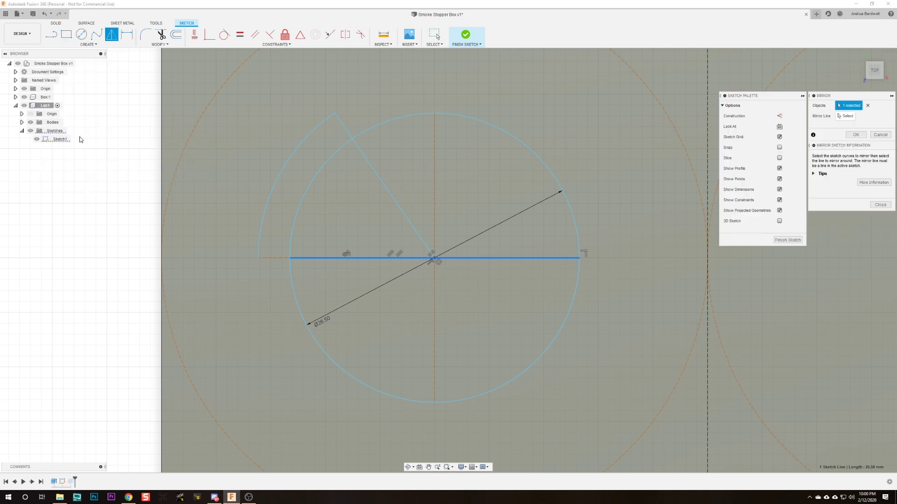
click(269, 201)
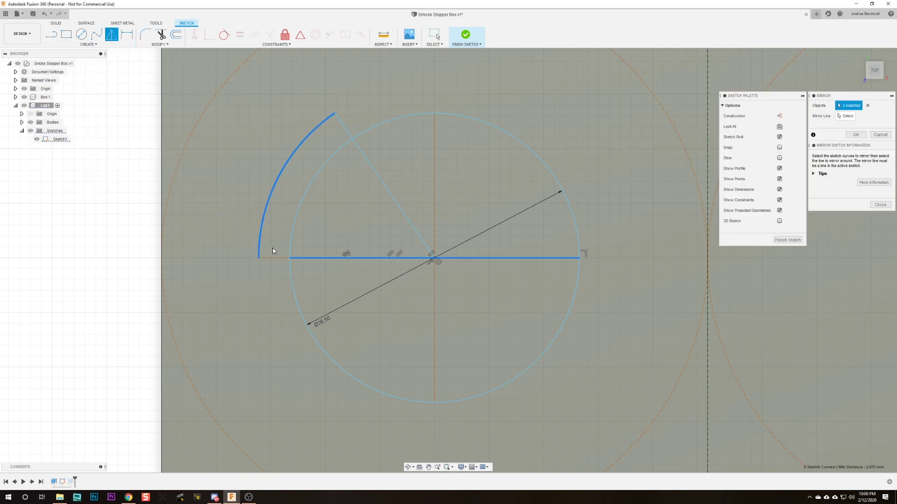
click(327, 258)
click(395, 202)
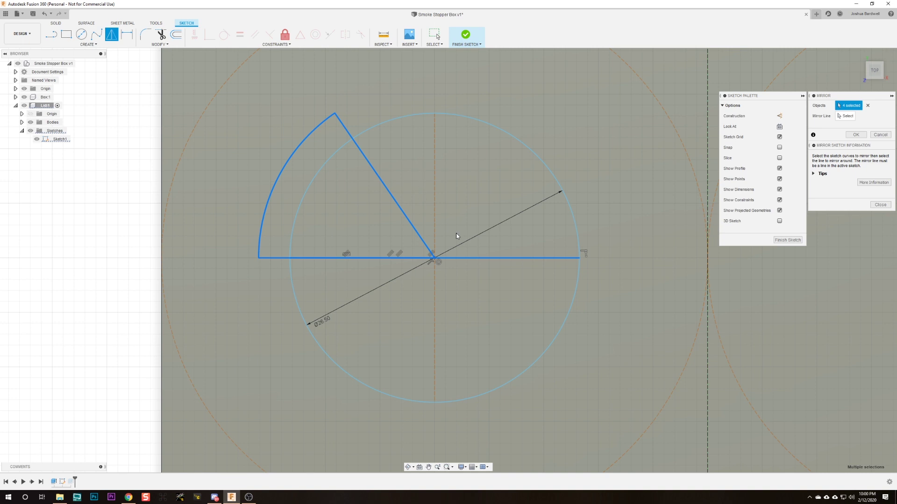
click(454, 257)
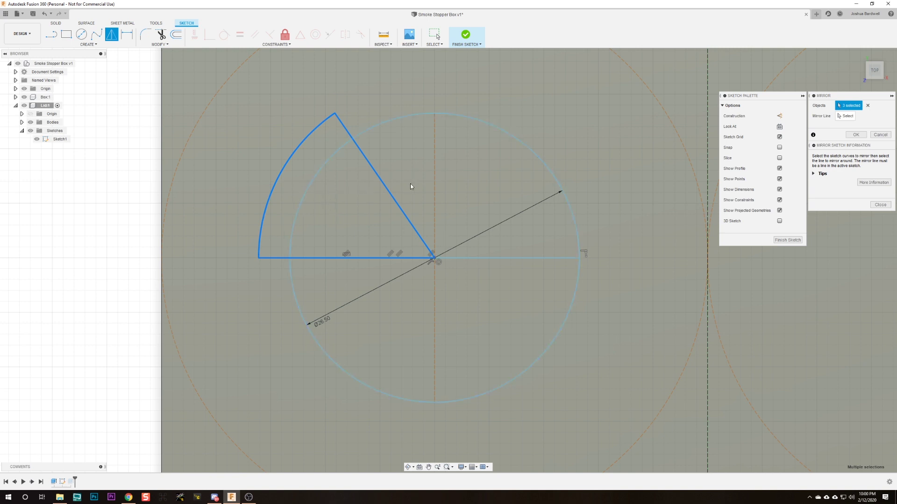
click(834, 117)
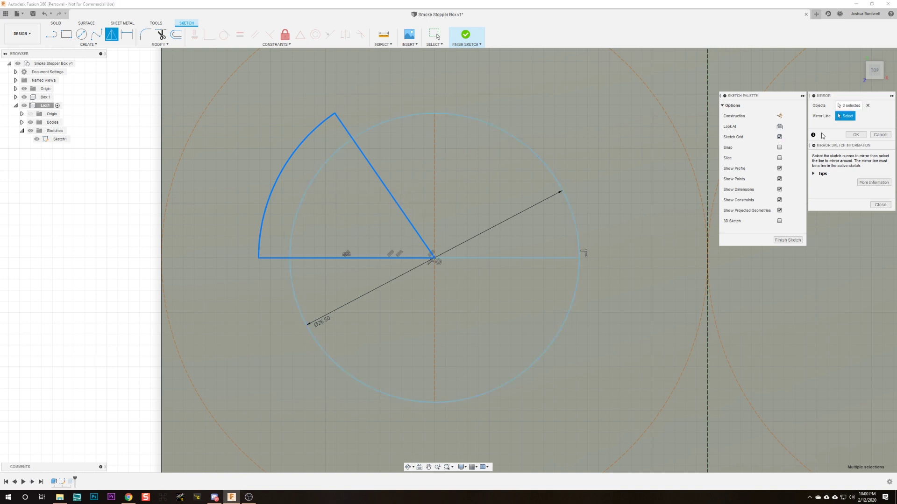
click(520, 258)
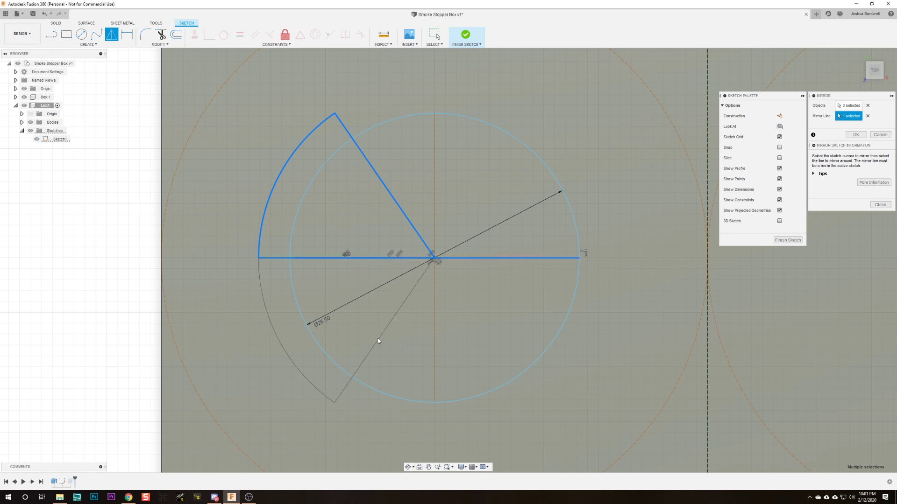
- Mirror the front-left wedge copy about the vertical construction line, placing a wedge diagonally opposite the original
click(89, 43)
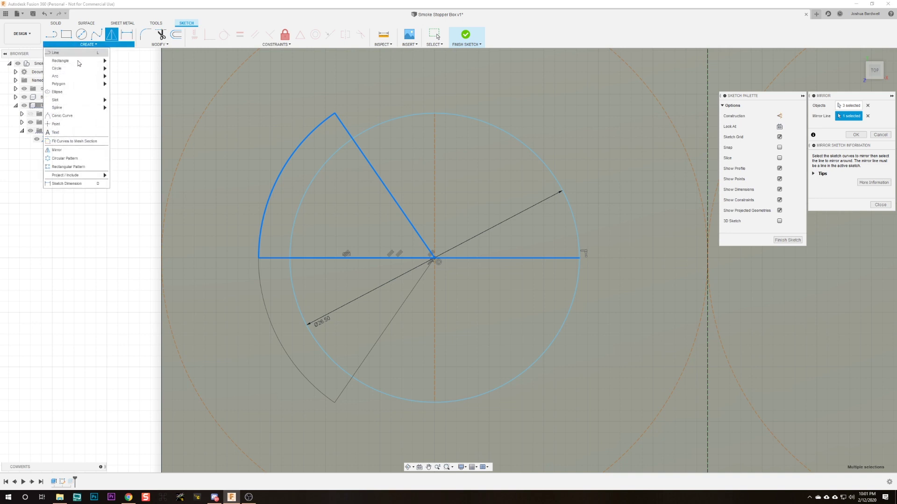
click(80, 149)
click(262, 293)
click(276, 258)
click(393, 316)
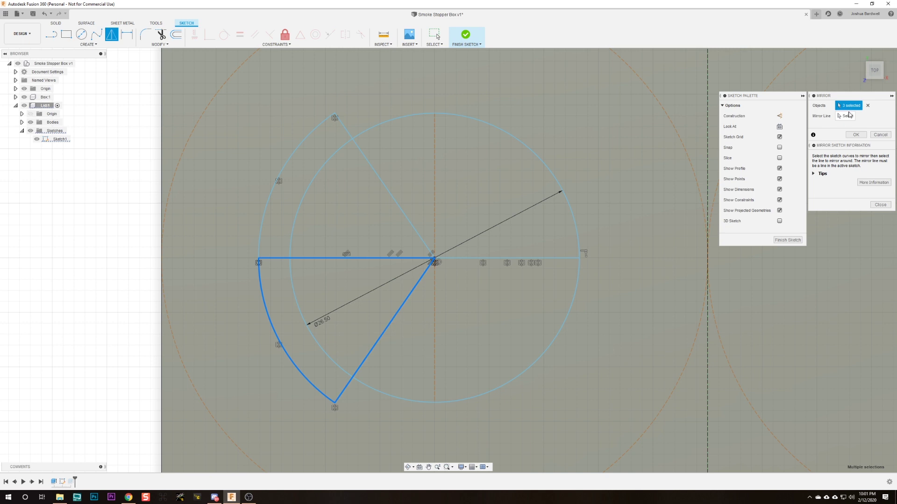
click(849, 116)
click(435, 298)
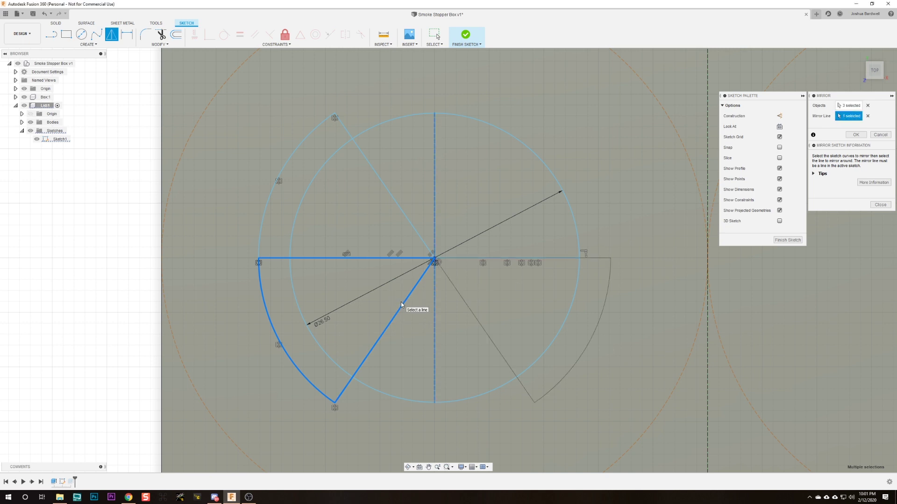
key(Return)
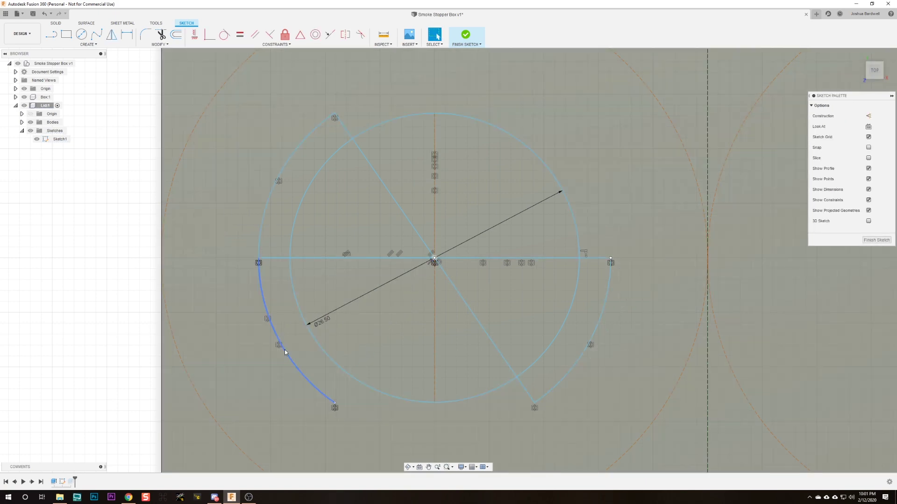
- Delete the intermediate front-left wedge copy and the vertical construction line used for mirroring
click(285, 347)
click(397, 257)
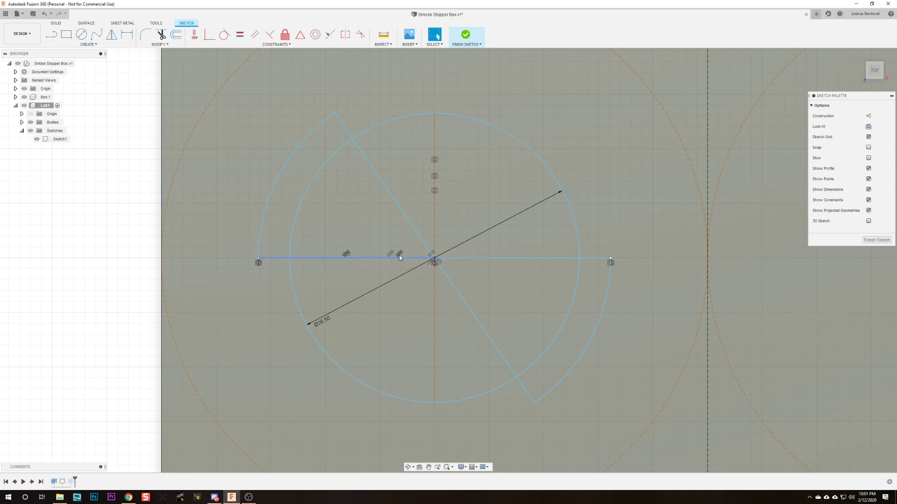
click(435, 213)
key(Delete)
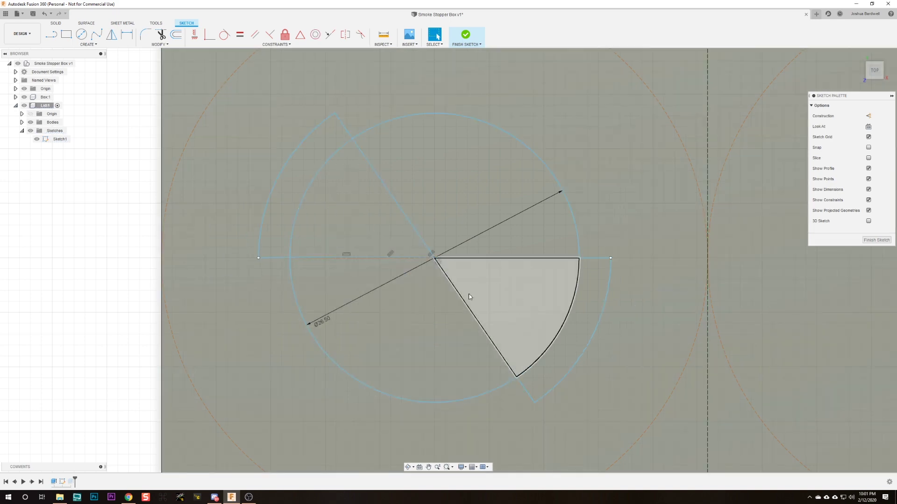
- Copy the 26.50 mm circle and both wedges into the back-right quadrant with a rectangular pattern of quantity 2 over 50 mm
scroll(463, 279, down, 3)
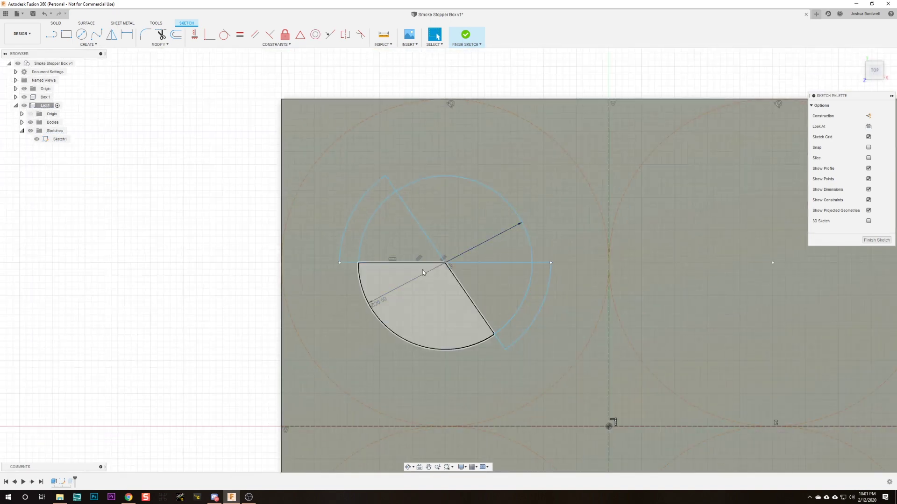
scroll(184, 276, down, 1)
text(srec)
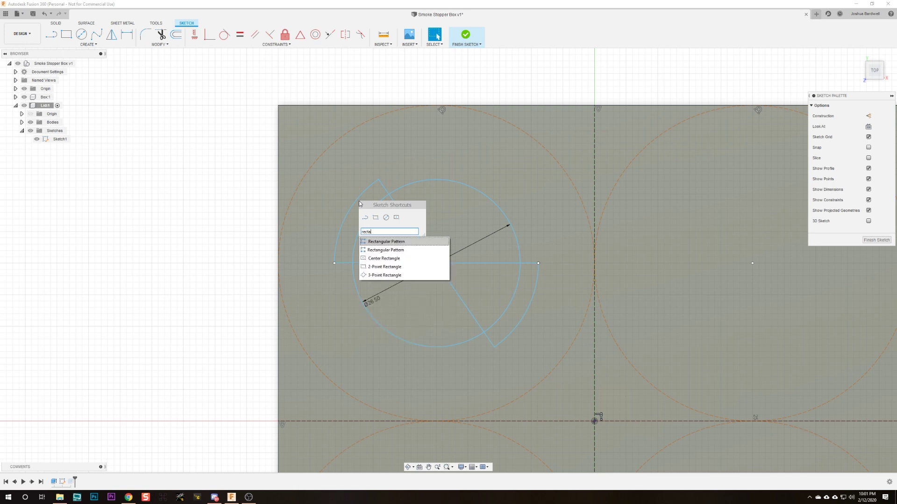
click(380, 242)
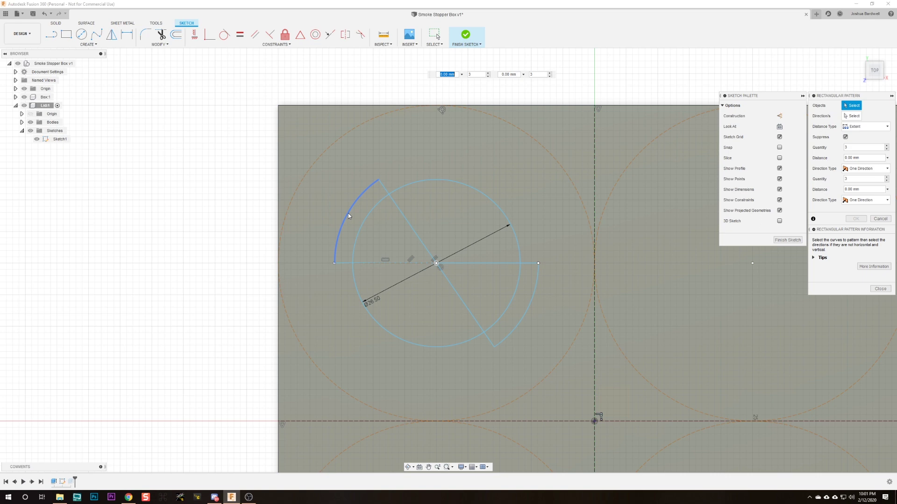
click(348, 213)
click(362, 228)
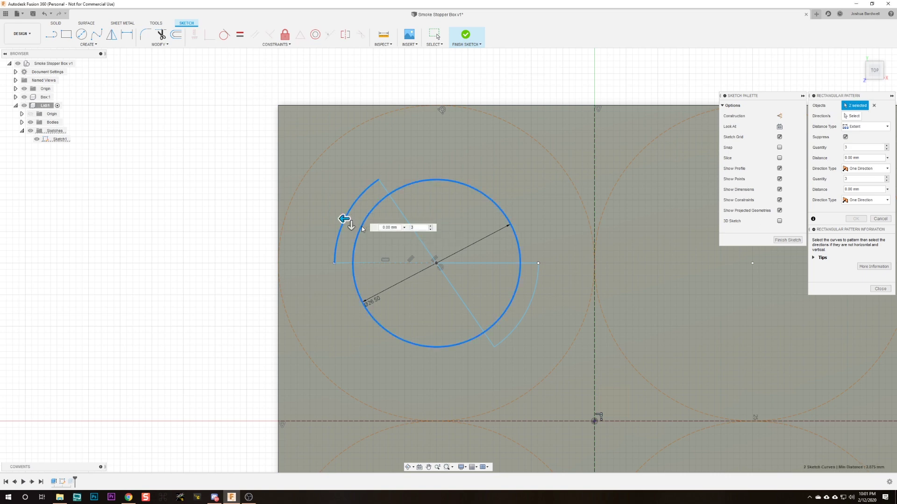
scroll(450, 243, down, 3)
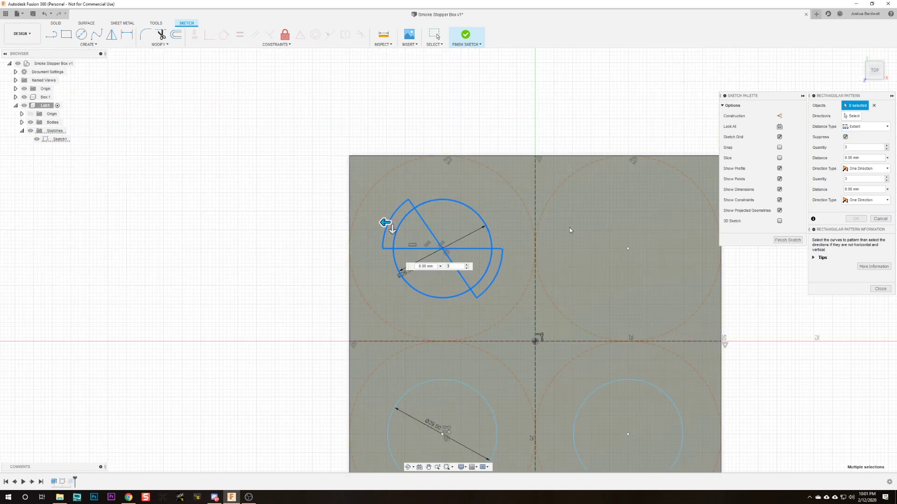
click(852, 116)
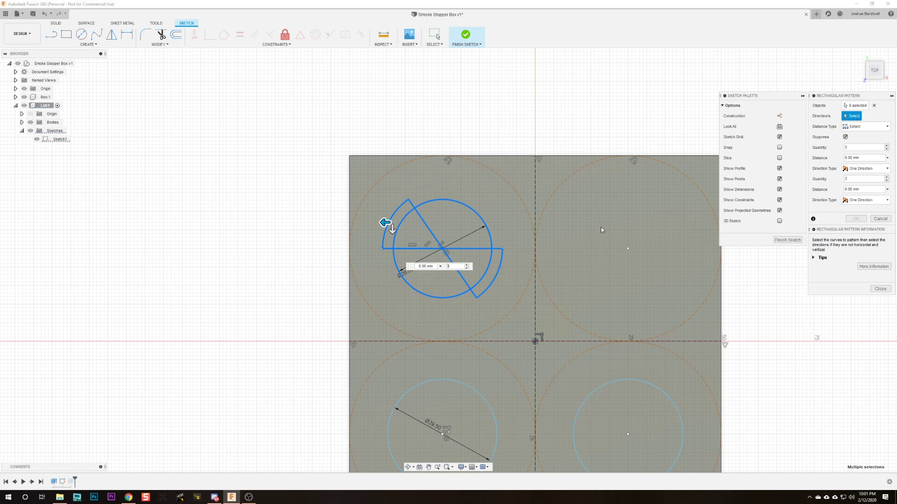
drag(386, 223, 589, 229)
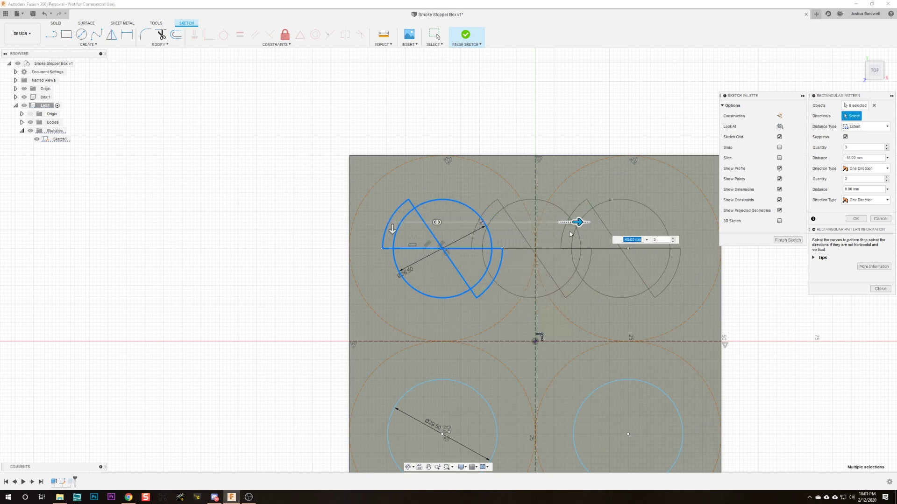
click(673, 242)
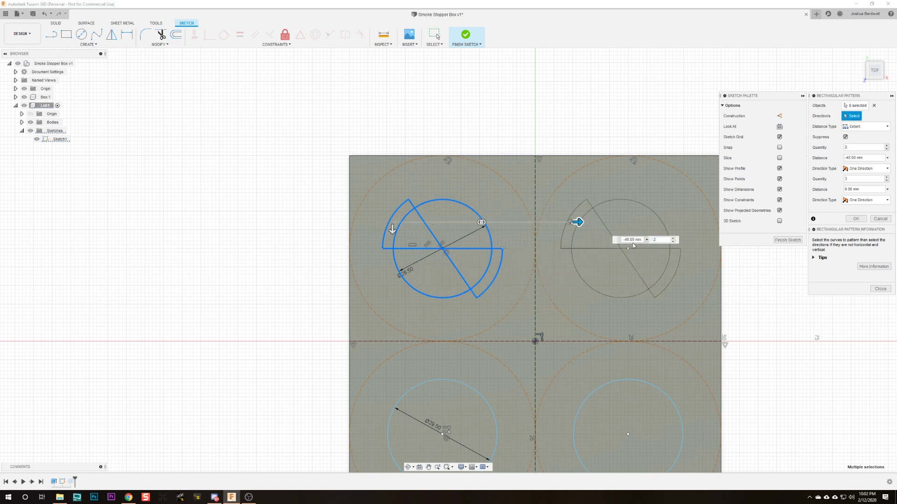
text(50)
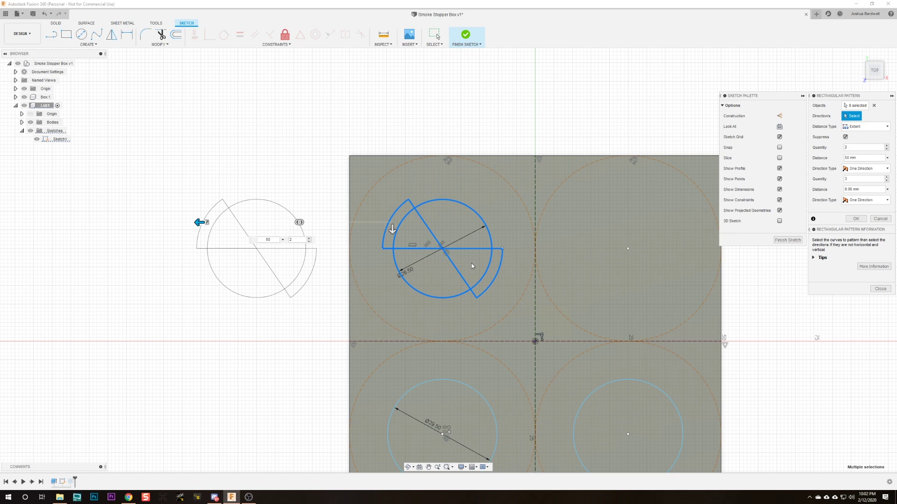
key(Return)
key(Return)
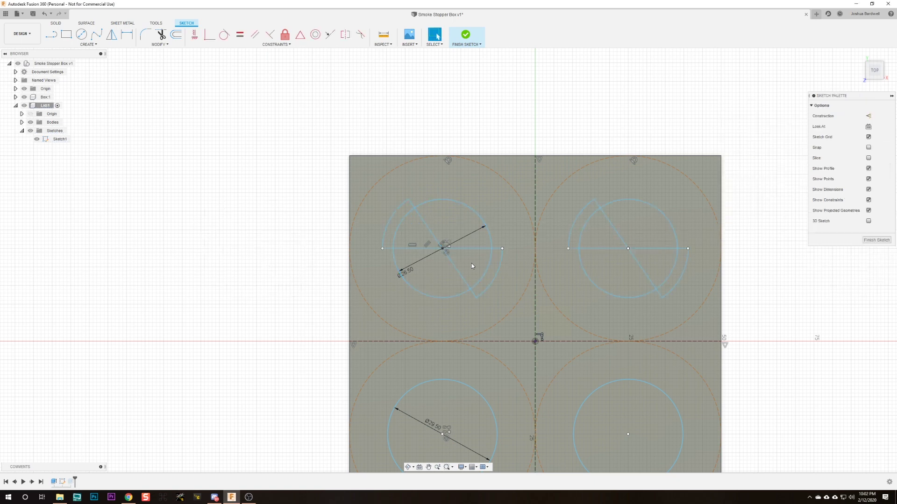
- Cut all regions of both notched circles through the lid with one Extrude that extends to the lid's opposite face
key(e)
scroll(472, 264, up, 3)
click(399, 229)
click(443, 222)
click(467, 270)
click(423, 280)
click(325, 308)
click(347, 312)
click(505, 215)
click(548, 231)
click(599, 232)
click(614, 299)
click(659, 299)
click(669, 328)
key(e)
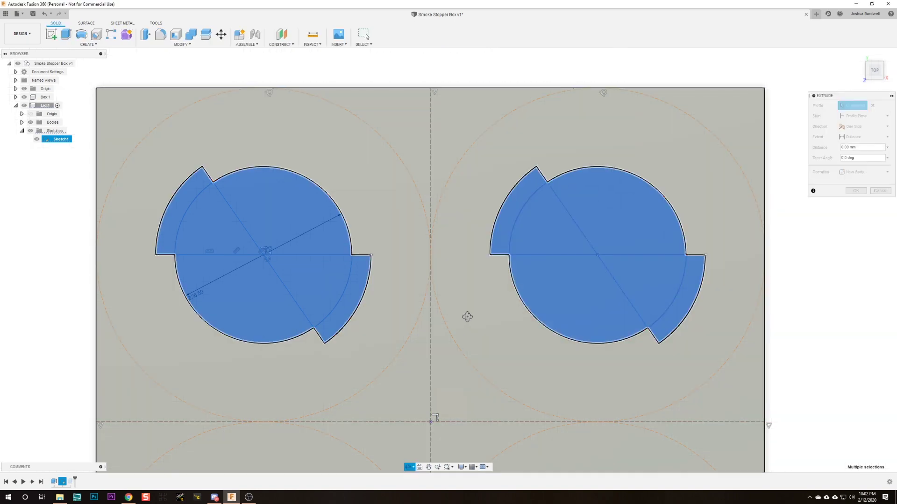
mouse_move(466, 315)
shift+middle_down()
mouse_move(542, 224)
mouse_move(394, 233)
shift+middle_up()
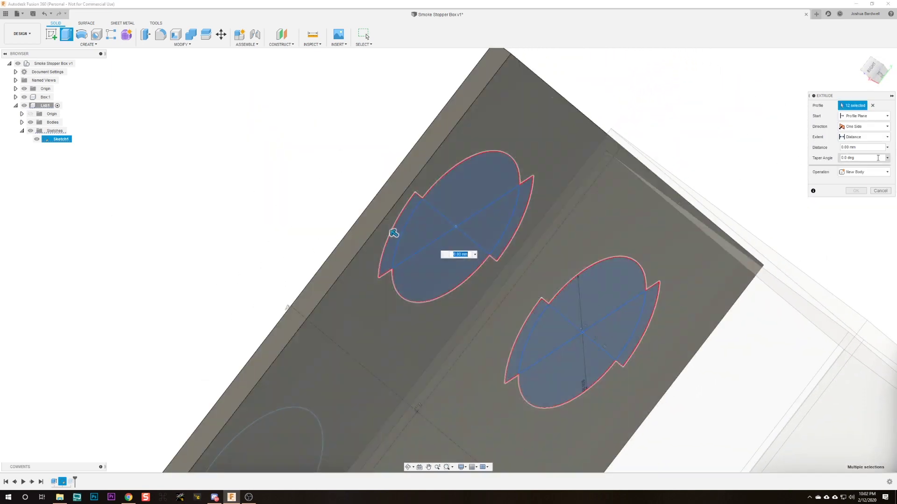
click(864, 137)
click(855, 149)
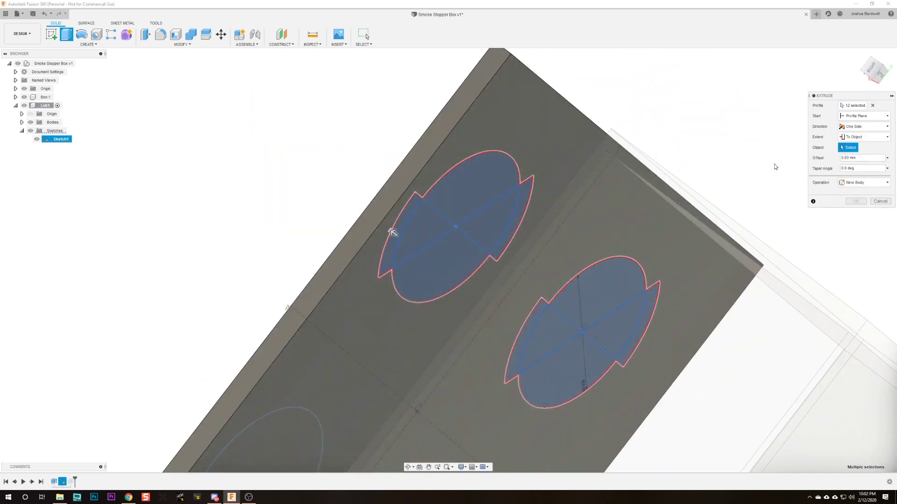
click(542, 132)
shift+middle_drag(337, 183, 411, 220)
click(853, 234)
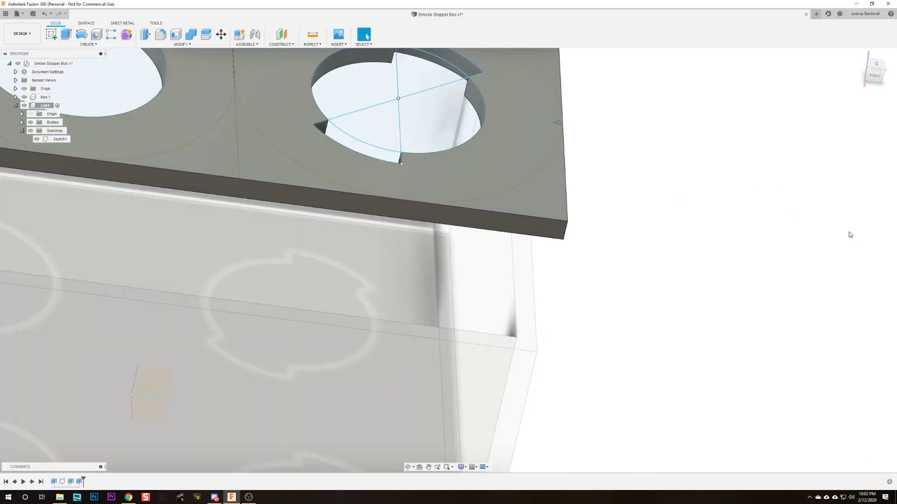
- Show the whole lid from the top and rotate the view a quarter turn to check the four cut-outs
click(877, 64)
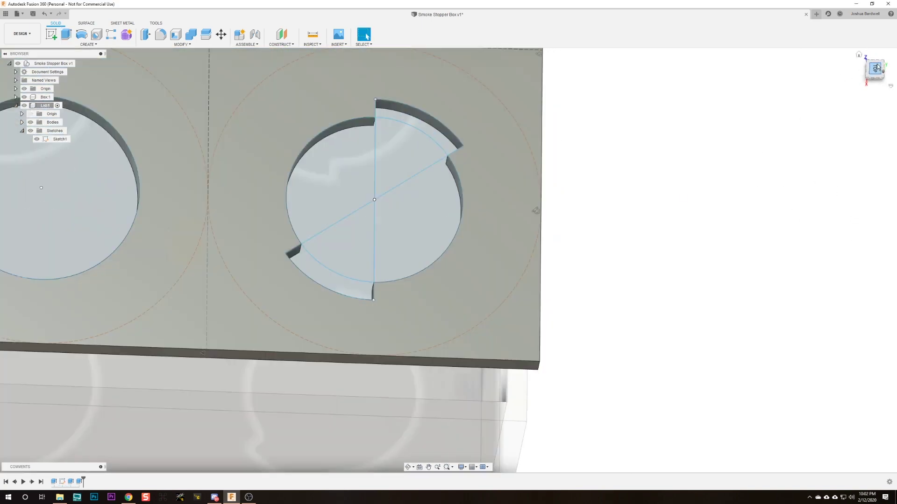
scroll(409, 216, up, 2)
scroll(466, 207, down, 6)
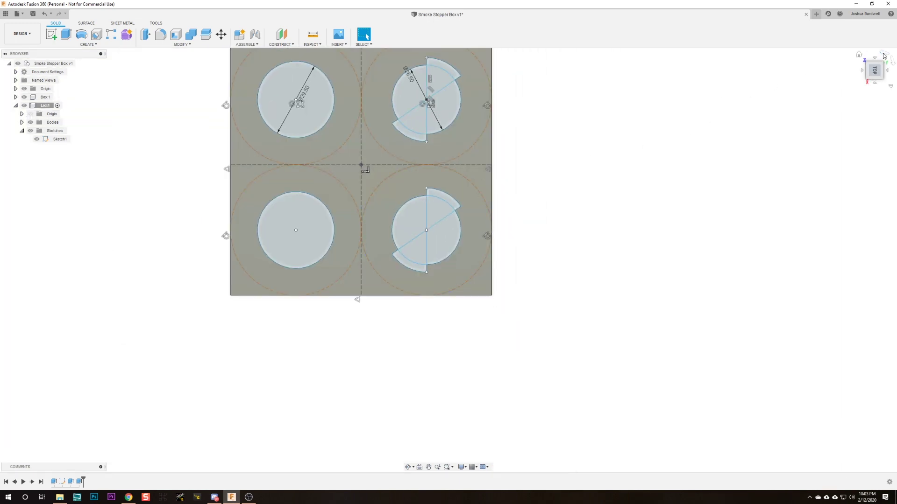
click(883, 55)
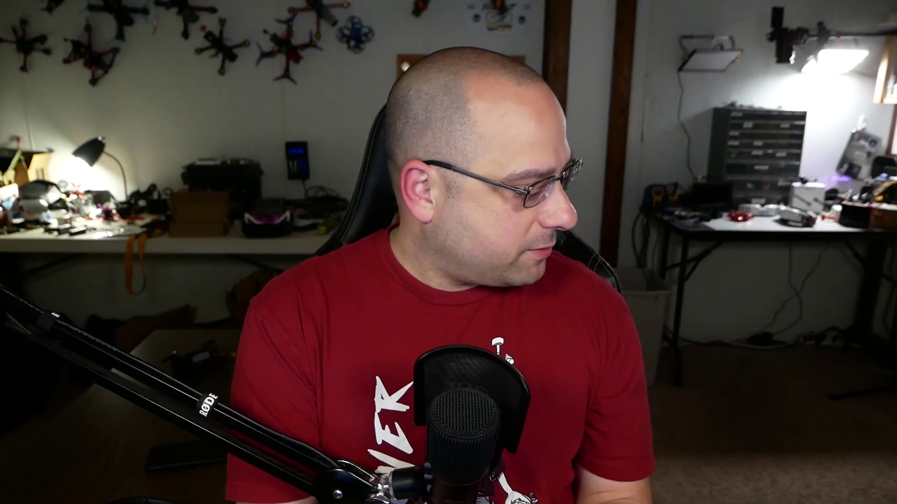